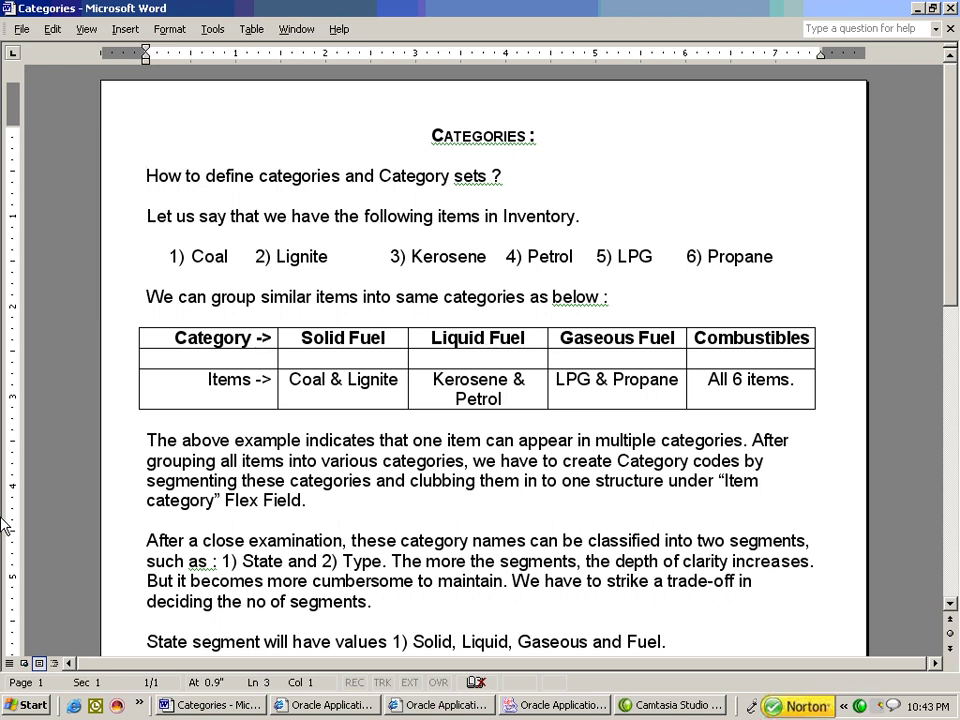
- Page down through the Categories notes to the structure setup steps
{"action": "key", "text": "Page_Down"}
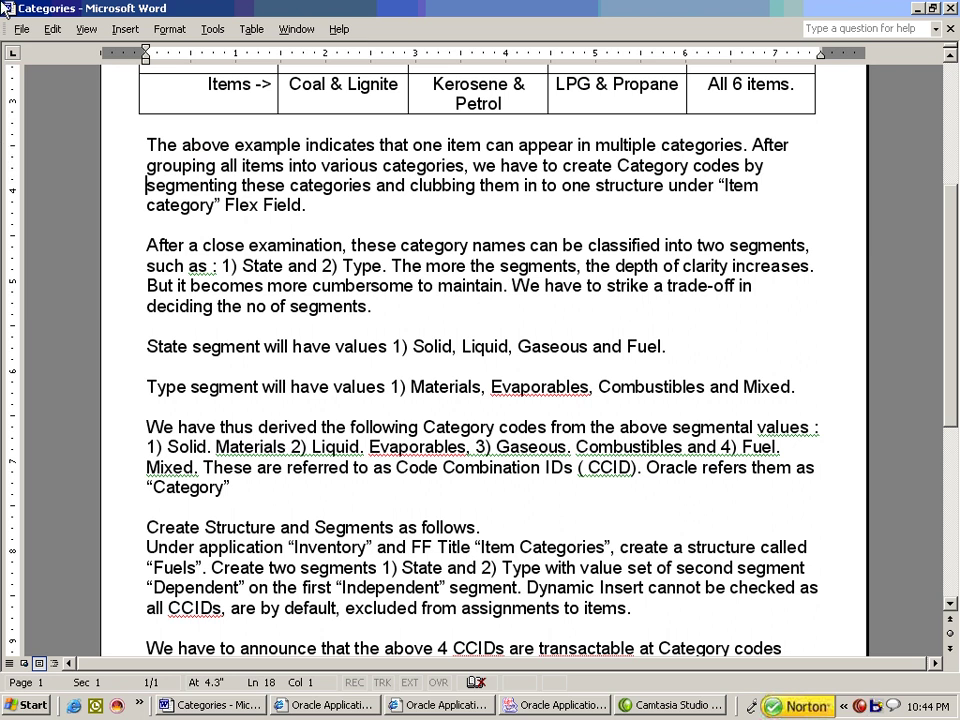
{"action": "key", "text": "Page_Down"}
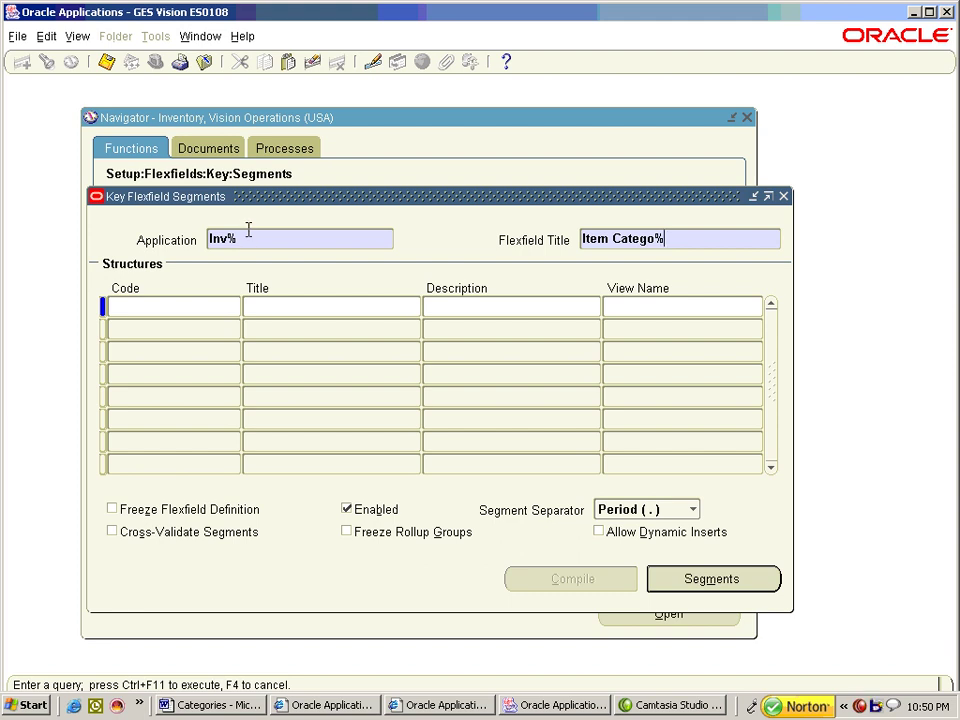
- Query the Inventory Item Categories flexfield and review its Family and Class segments and value set
{"action": "key", "text": "ctrl+F11"}
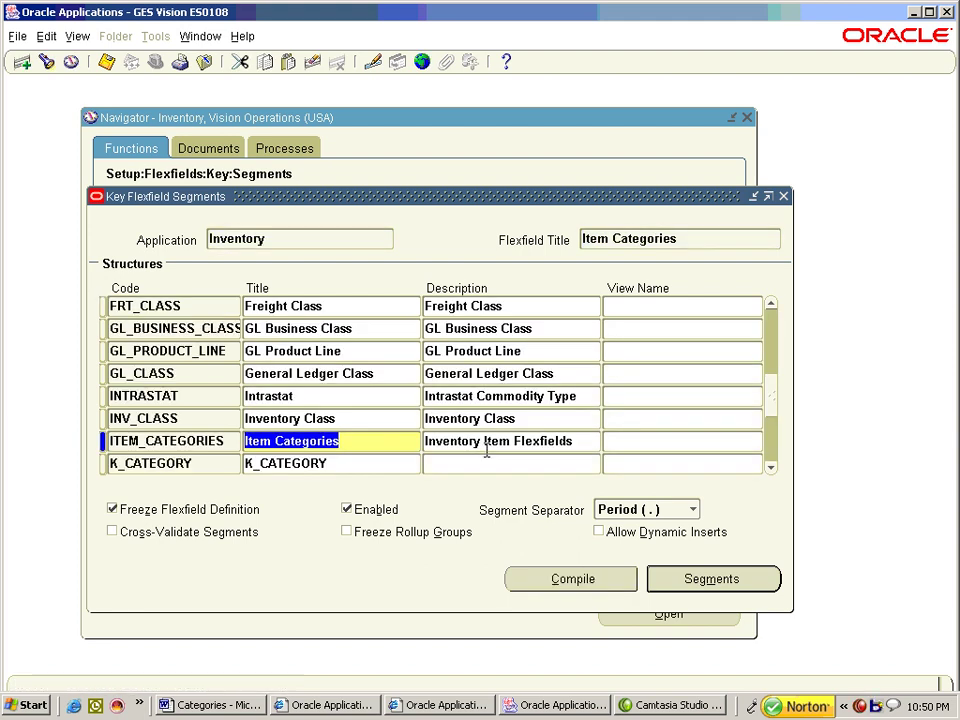
{"action": "left_click", "coordinate": [726, 576]}
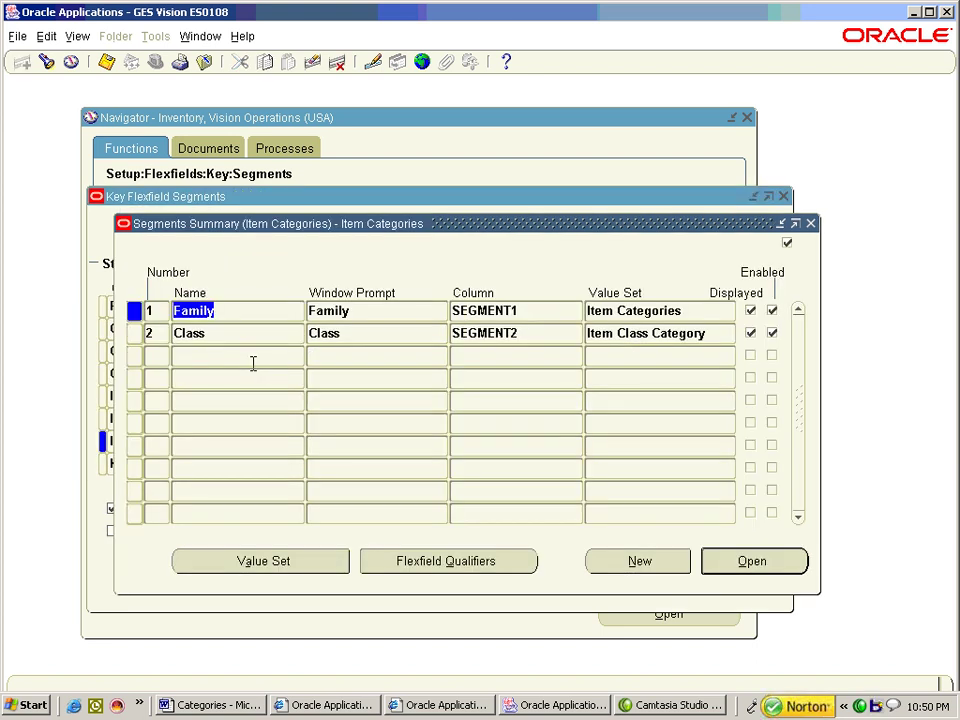
{"action": "left_click", "coordinate": [263, 561]}
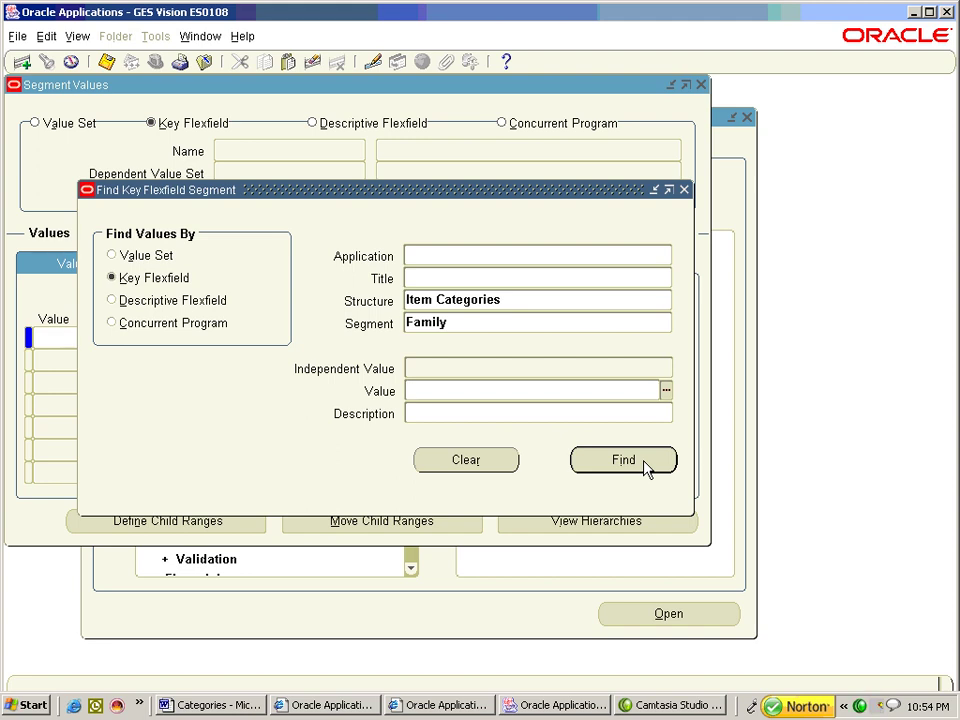
- Add the enabled value FAM1 to the Family segment values
{"action": "left_click", "coordinate": [645, 462]}
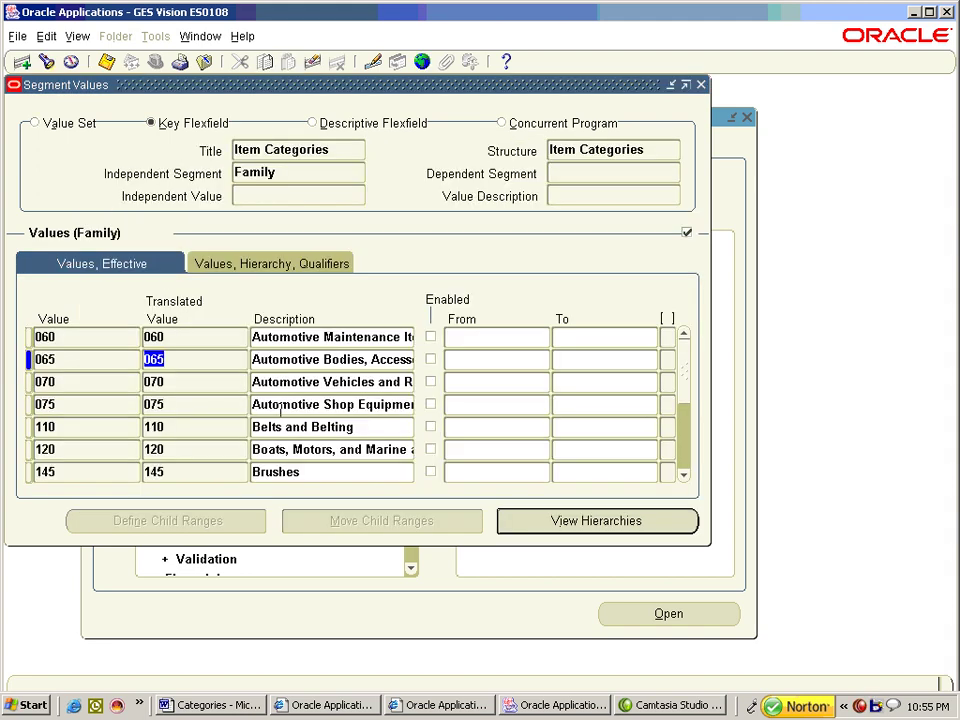
{"action": "key", "text": "ctrl+Down"}
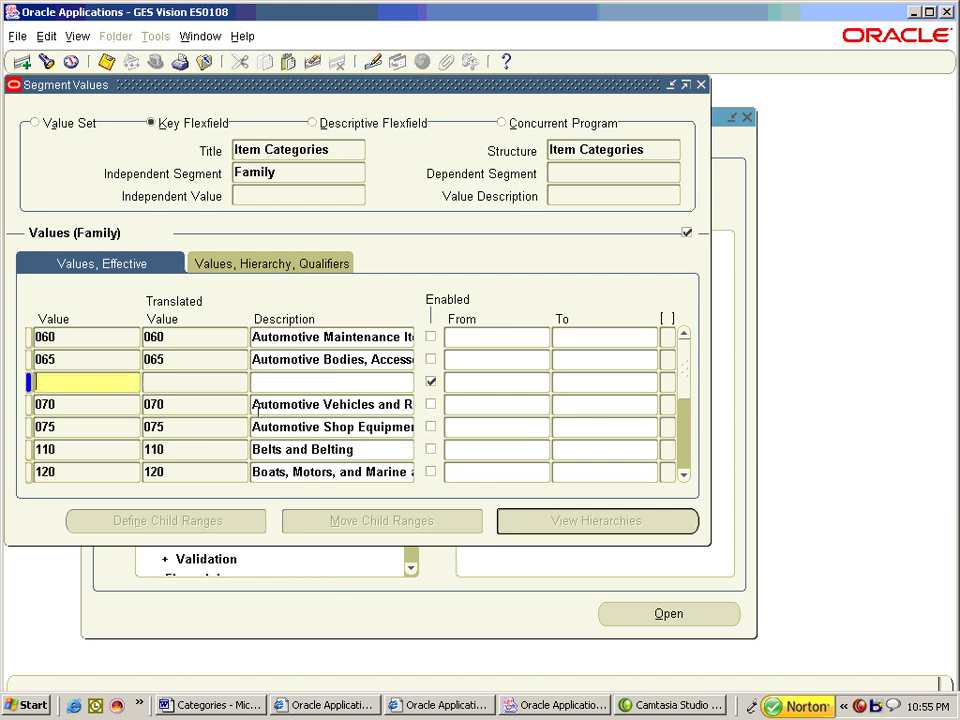
{"action": "type", "text": "fam1"}
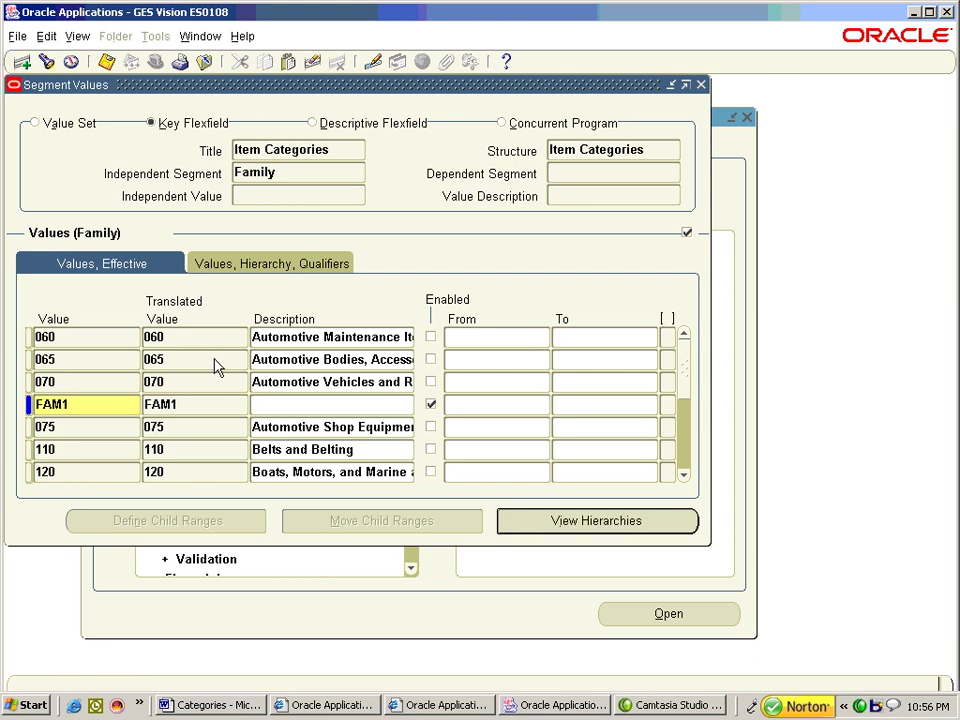
{"action": "left_click", "coordinate": [291, 176]}
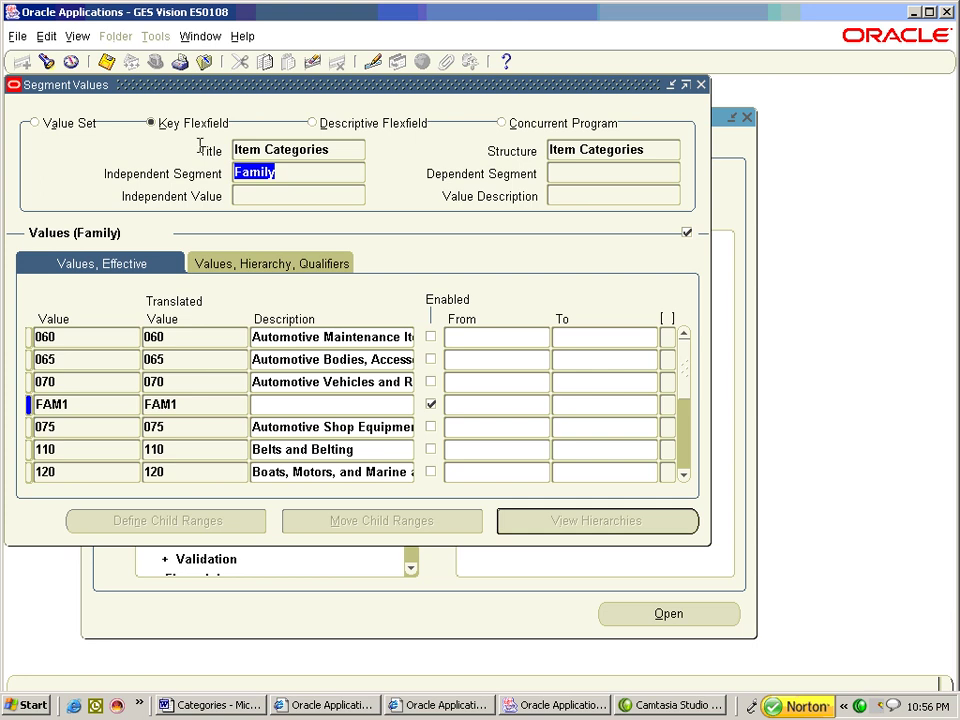
- Enter Class values CL1 and CL2 under family FAM1 and save them
{"action": "left_click", "coordinate": [45, 62]}
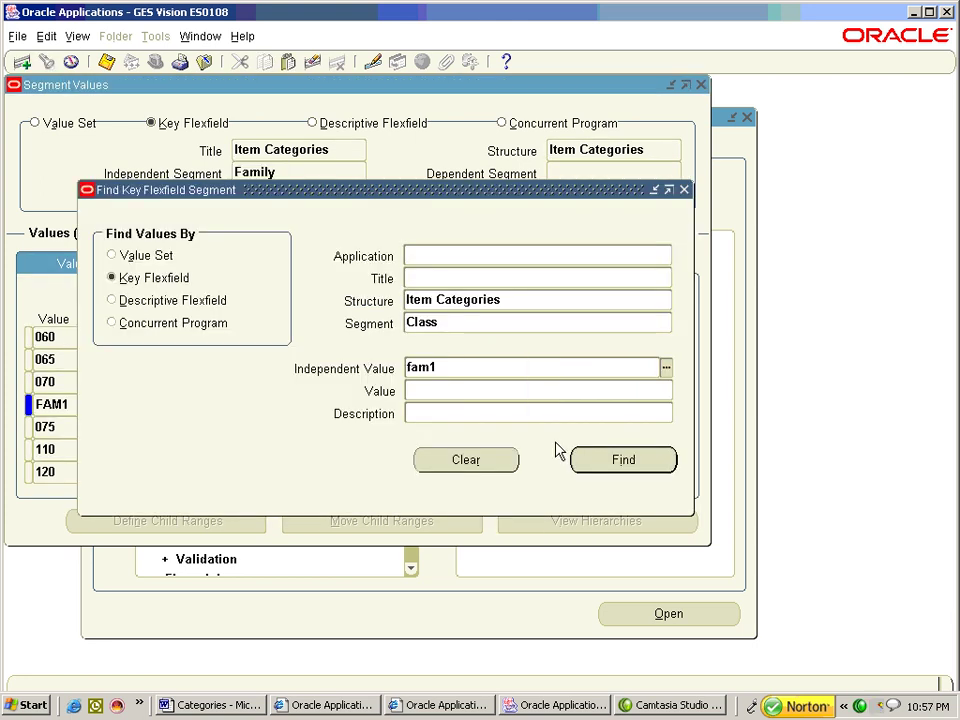
{"action": "key", "text": "Tab"}
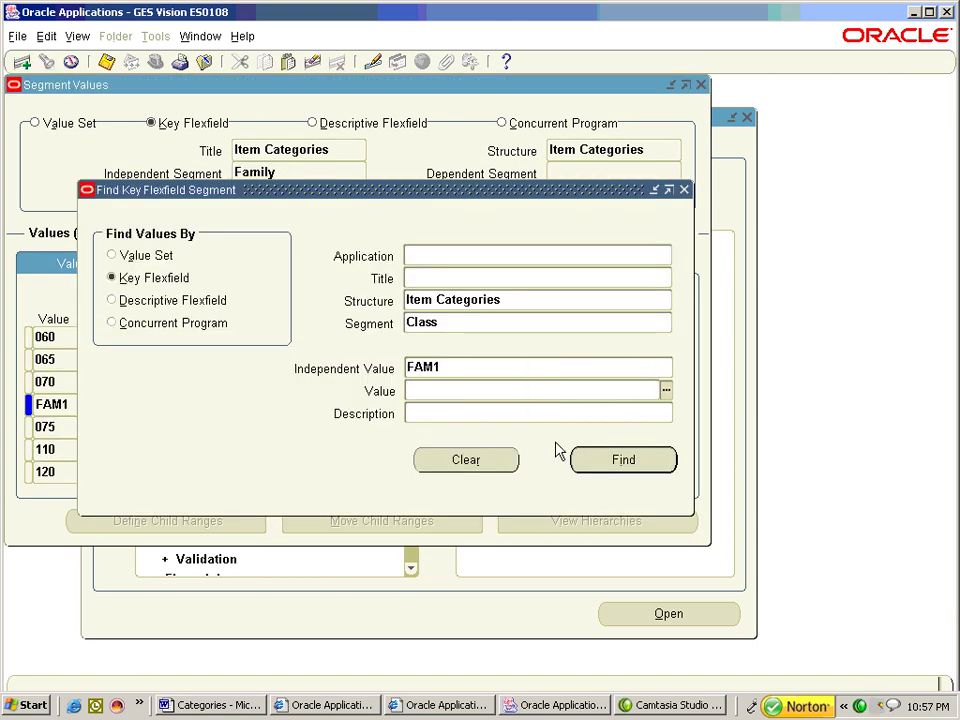
{"action": "left_click", "coordinate": [585, 460]}
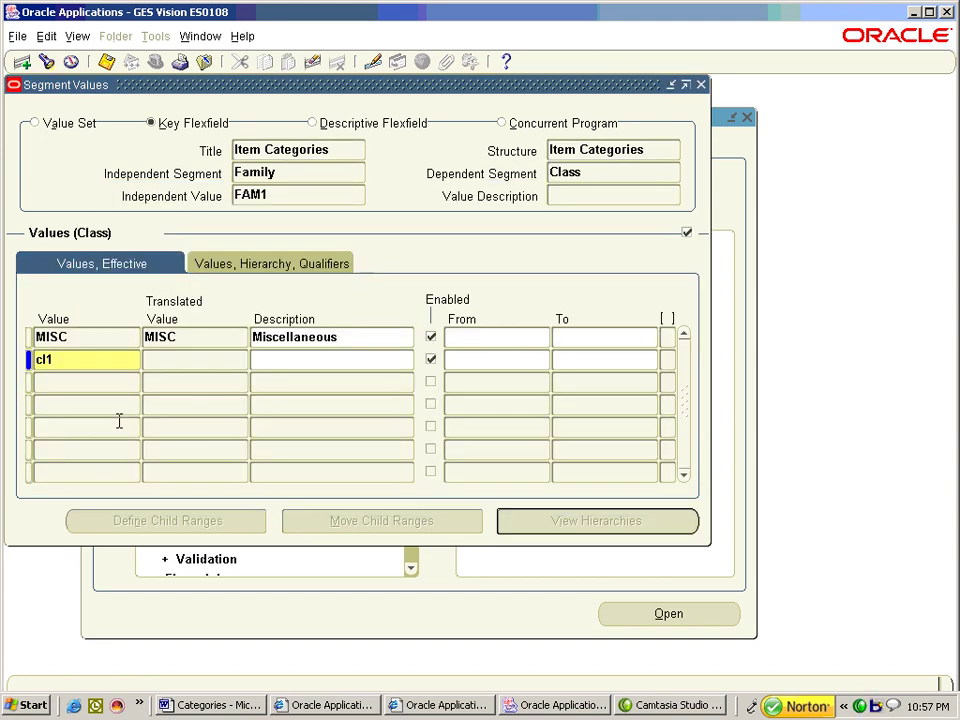
{"action": "type", "text": "cl1"}
{"action": "key", "text": "Down"}
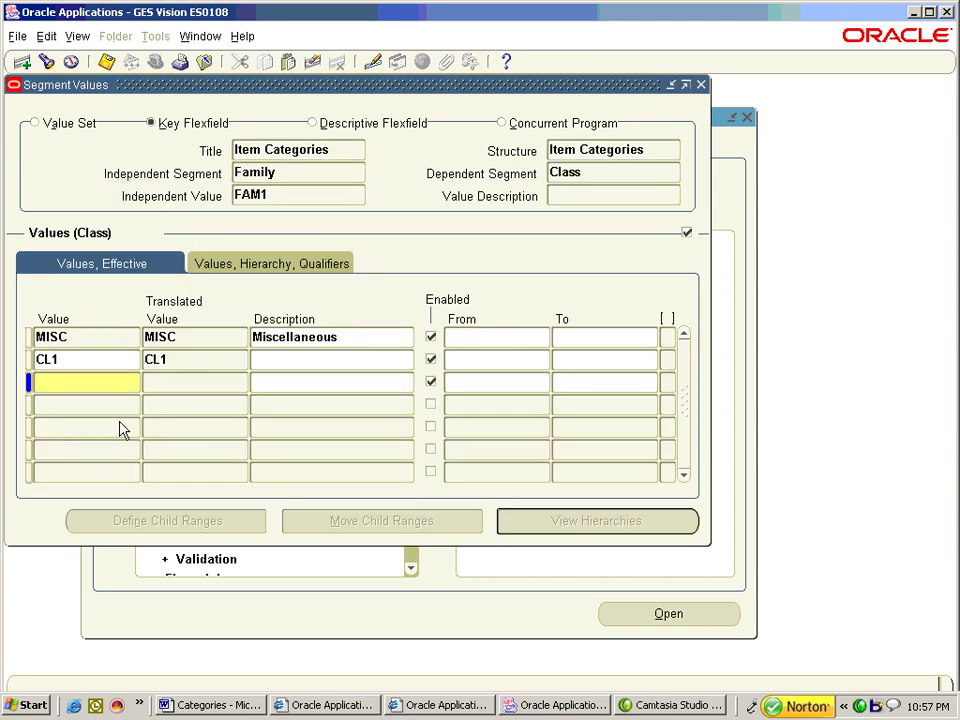
{"action": "type", "text": "cl2"}
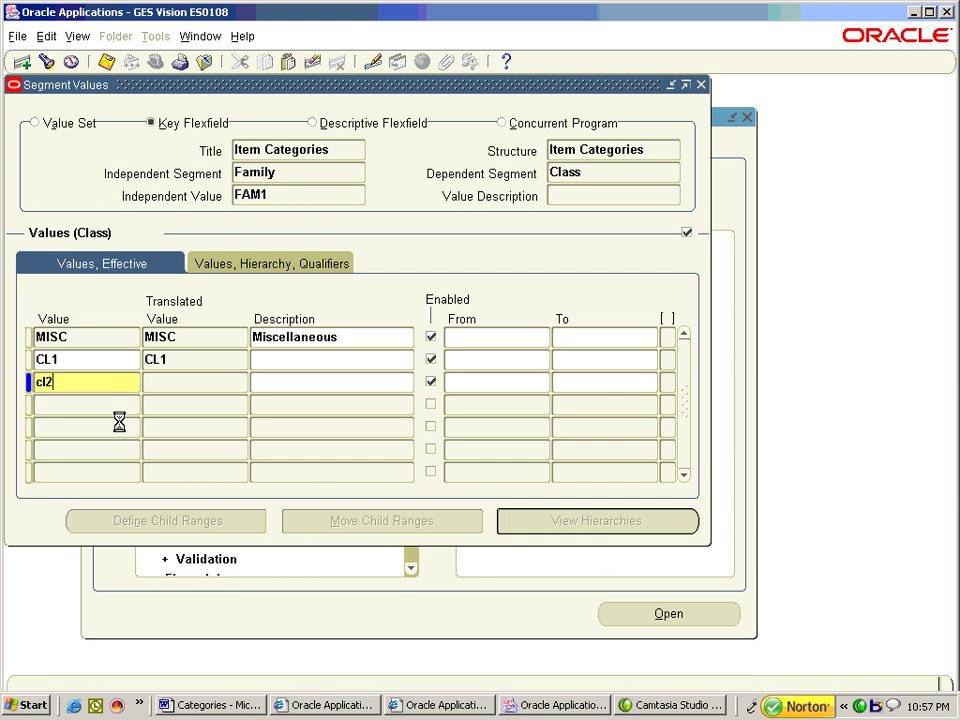
{"action": "key", "text": "ctrl+s"}
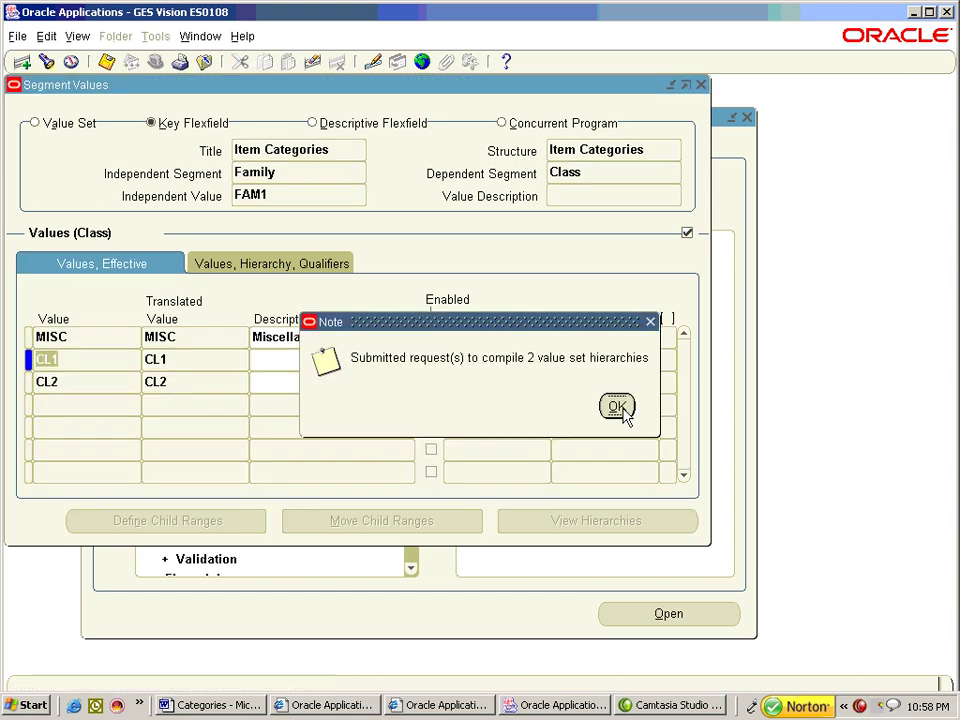
{"action": "left_click", "coordinate": [617, 407]}
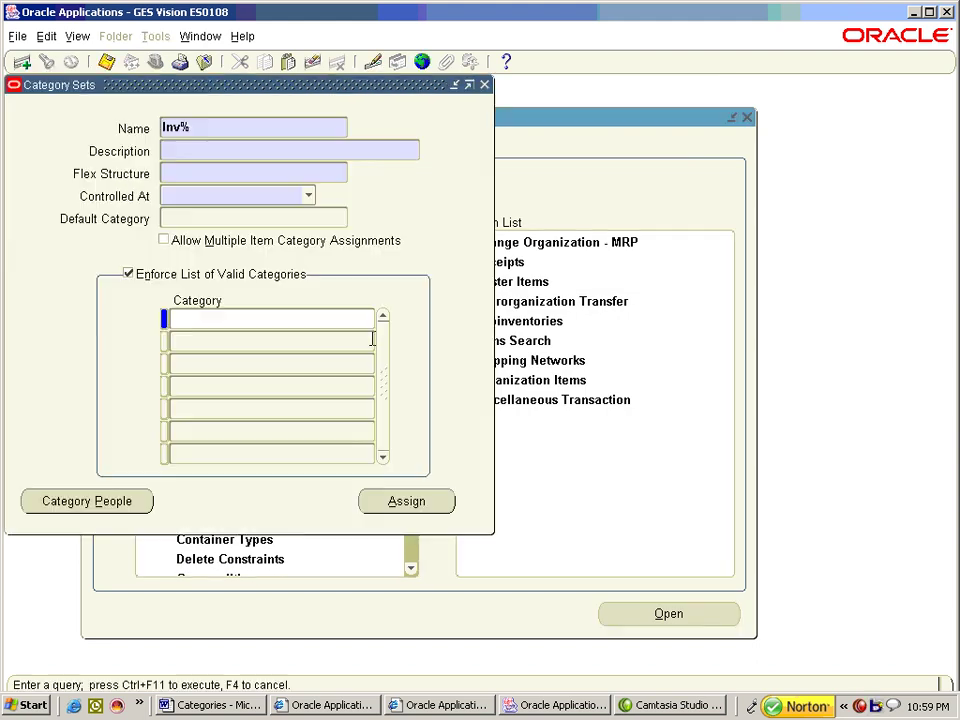
{"action": "key", "text": "ctrl+F11"}
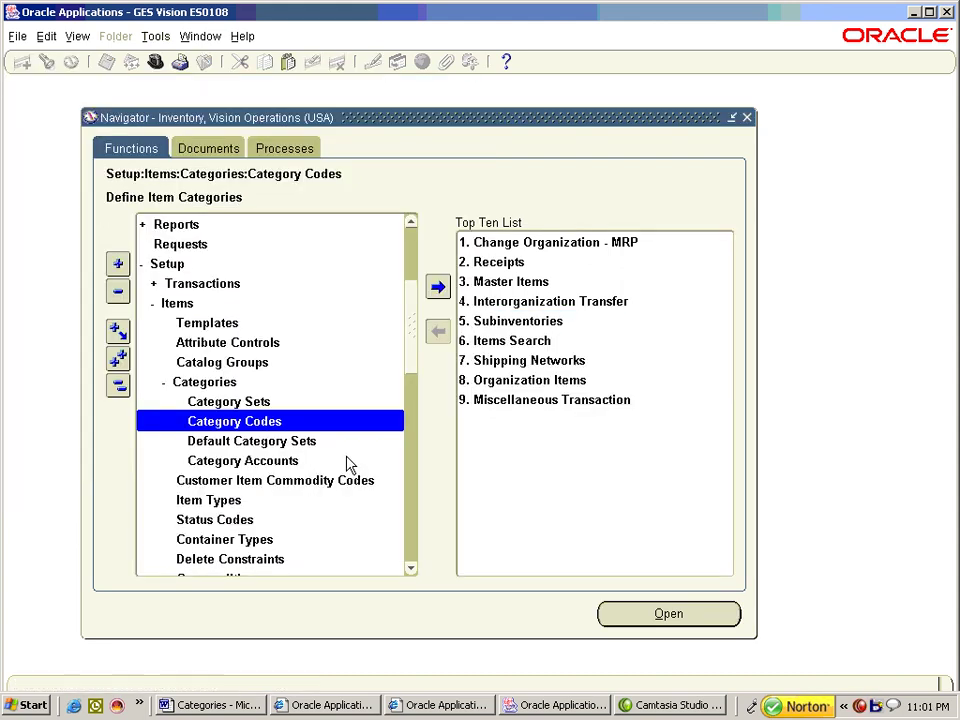
{"action": "double_click", "coordinate": [352, 421]}
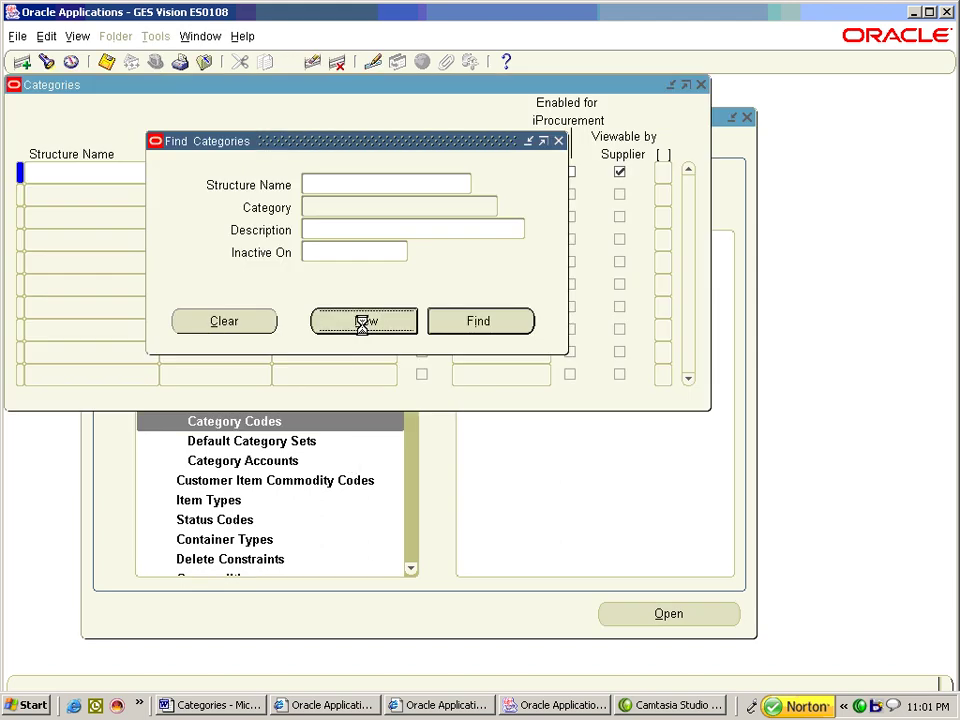
{"action": "left_click", "coordinate": [363, 322]}
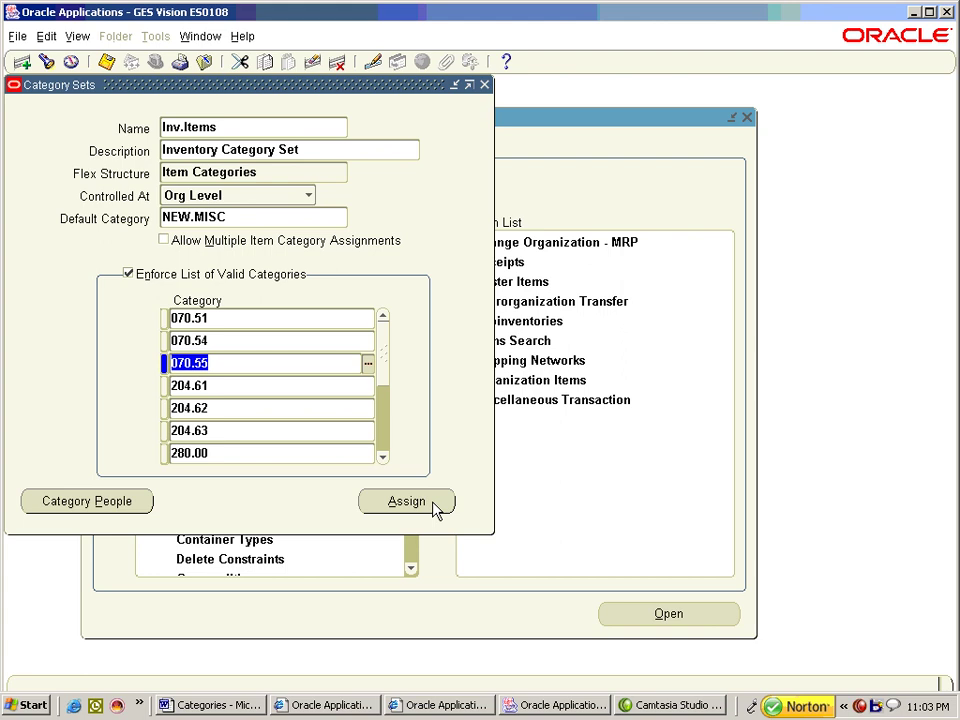
- Add FAM1.CL1 as a valid category in the Inv.Items category set
{"action": "left_click", "coordinate": [406, 501]}
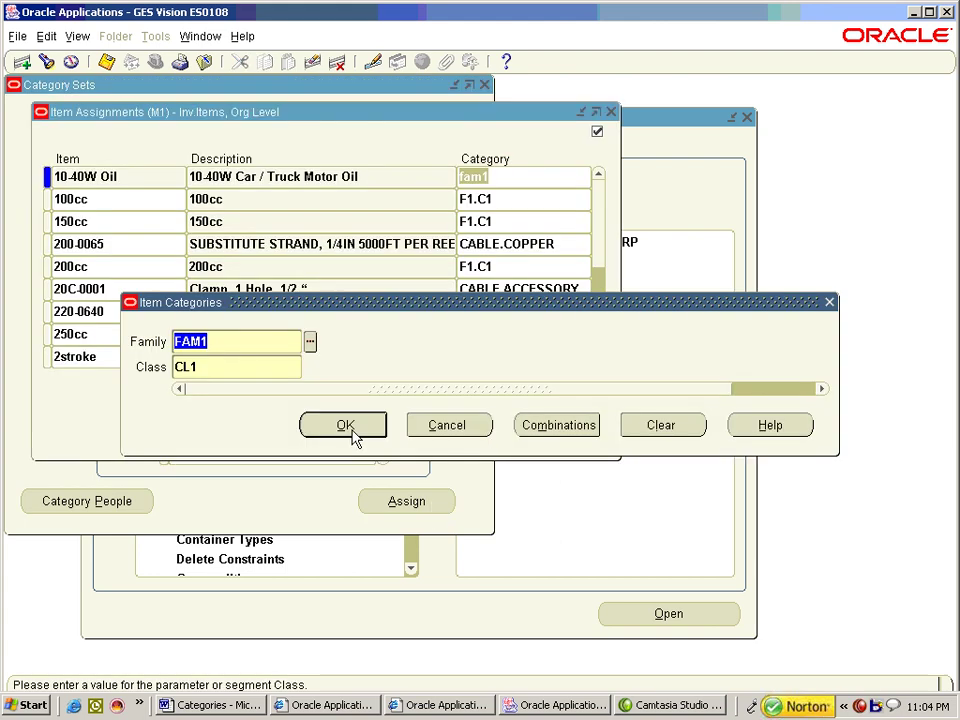
{"action": "left_click", "coordinate": [345, 428]}
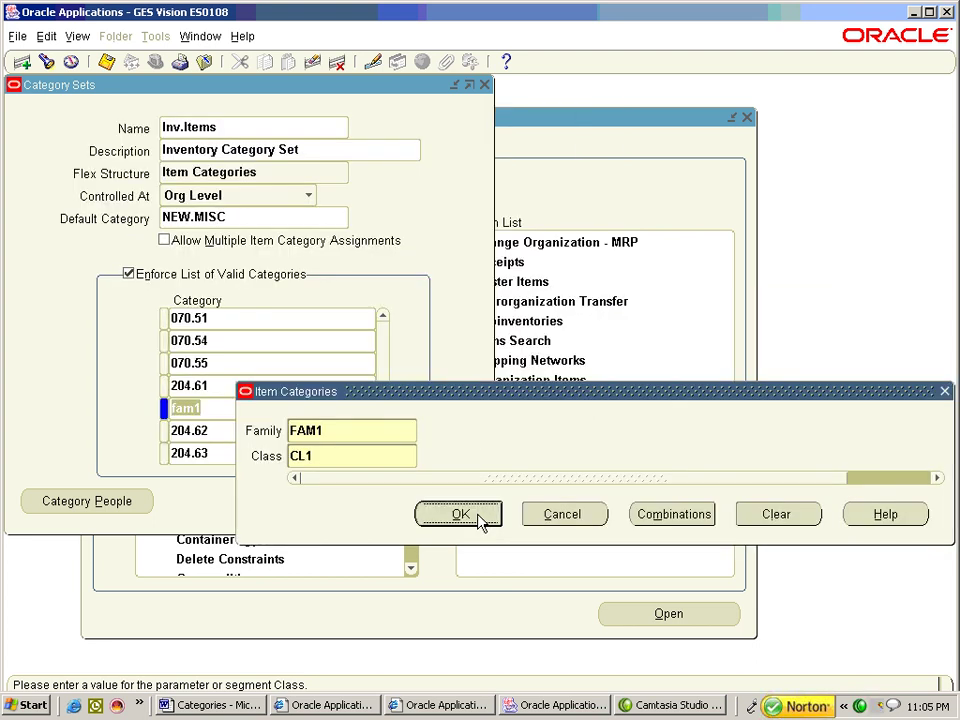
{"action": "left_click", "coordinate": [479, 517]}
- Open item assignment and view test_cat1's Inventory attributes, toggling Inventory Item
{"action": "left_click", "coordinate": [403, 504]}
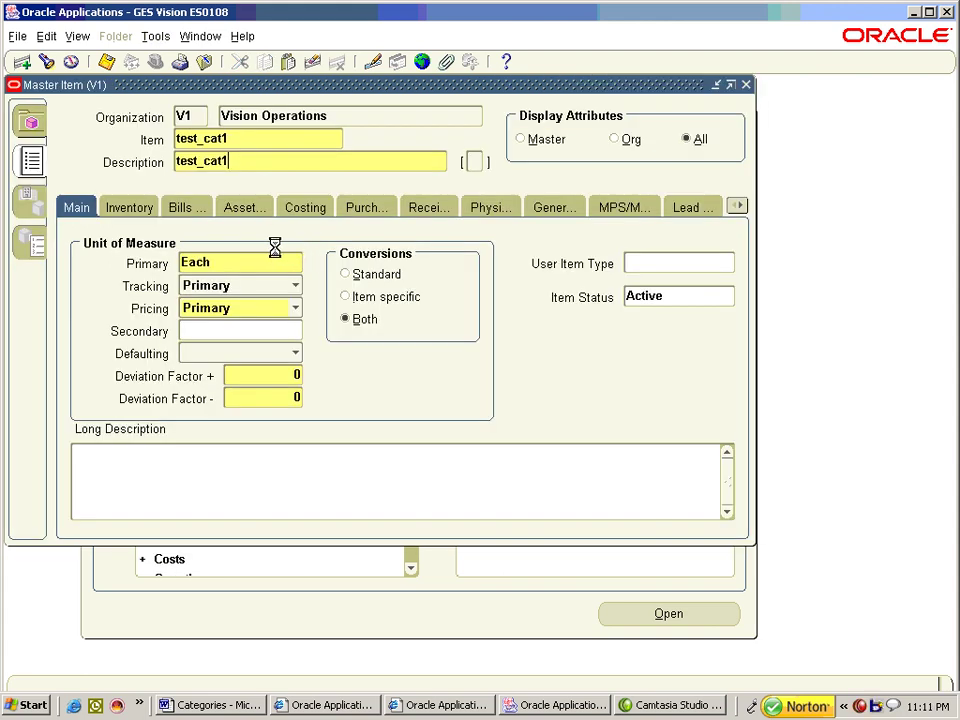
{"action": "left_click", "coordinate": [129, 207]}
{"action": "left_click", "coordinate": [131, 245]}
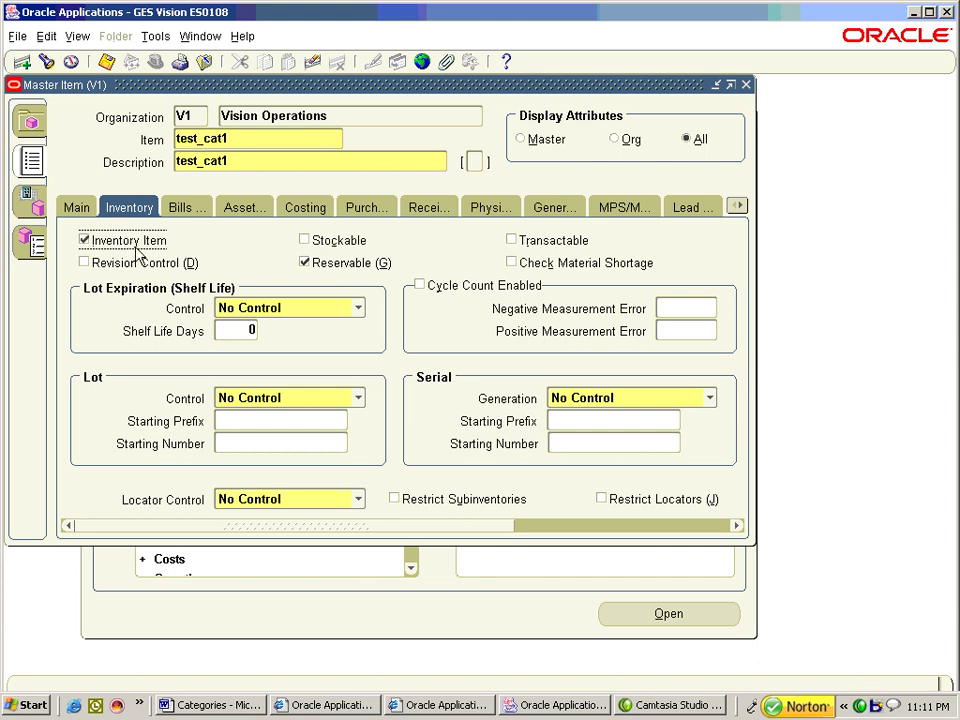
- Review test_cat1's category assignments, including the NEW.MISC category
{"action": "left_click", "coordinate": [155, 36]}
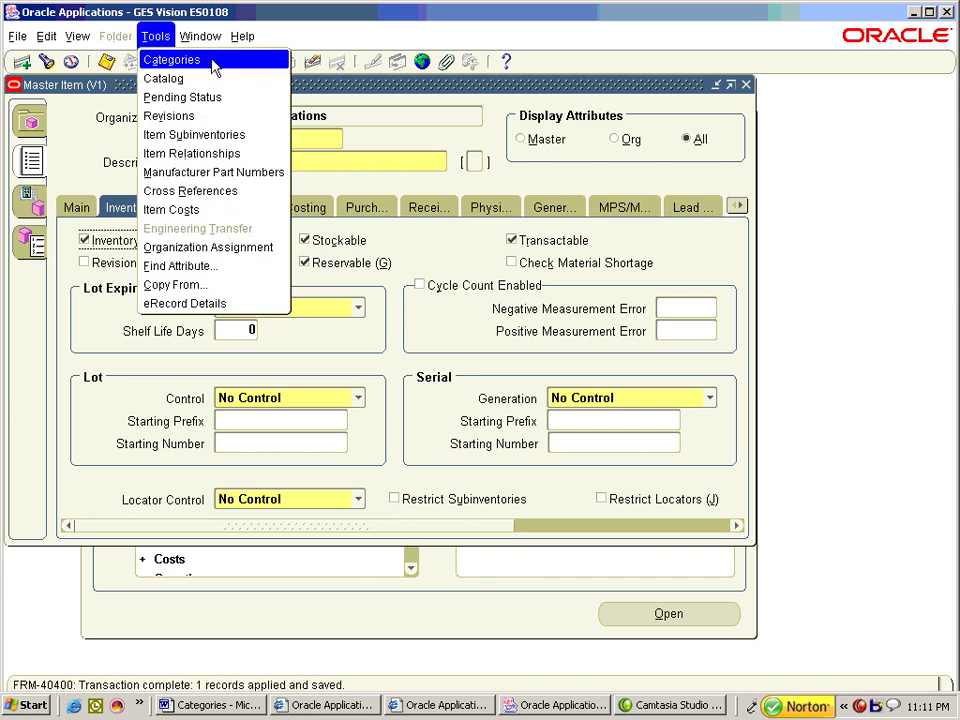
{"action": "left_click", "coordinate": [213, 67]}
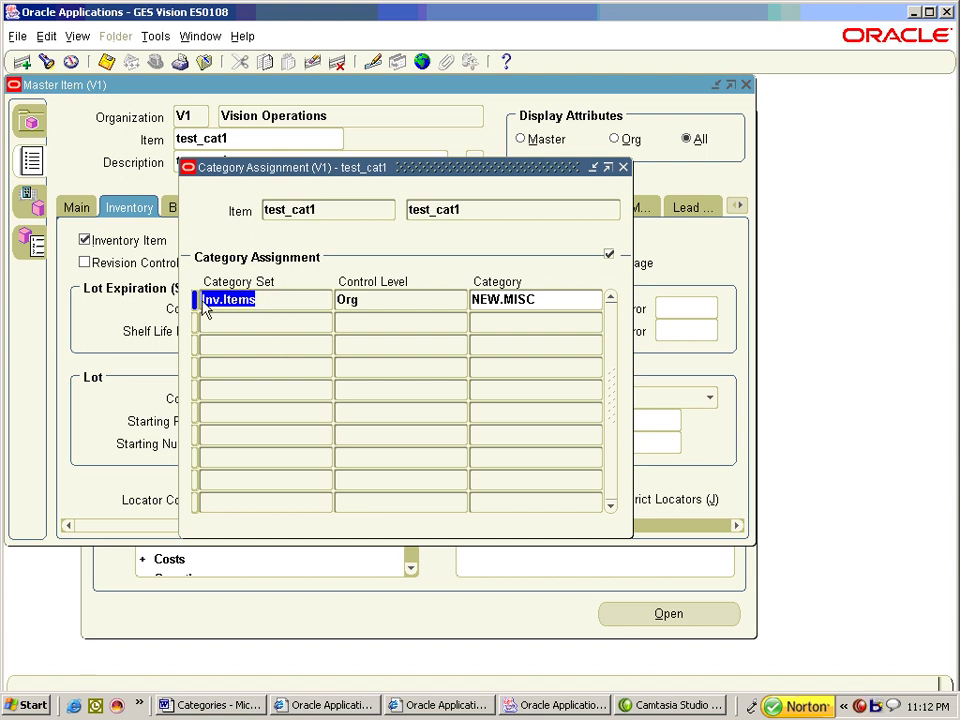
{"action": "left_click", "coordinate": [494, 301]}
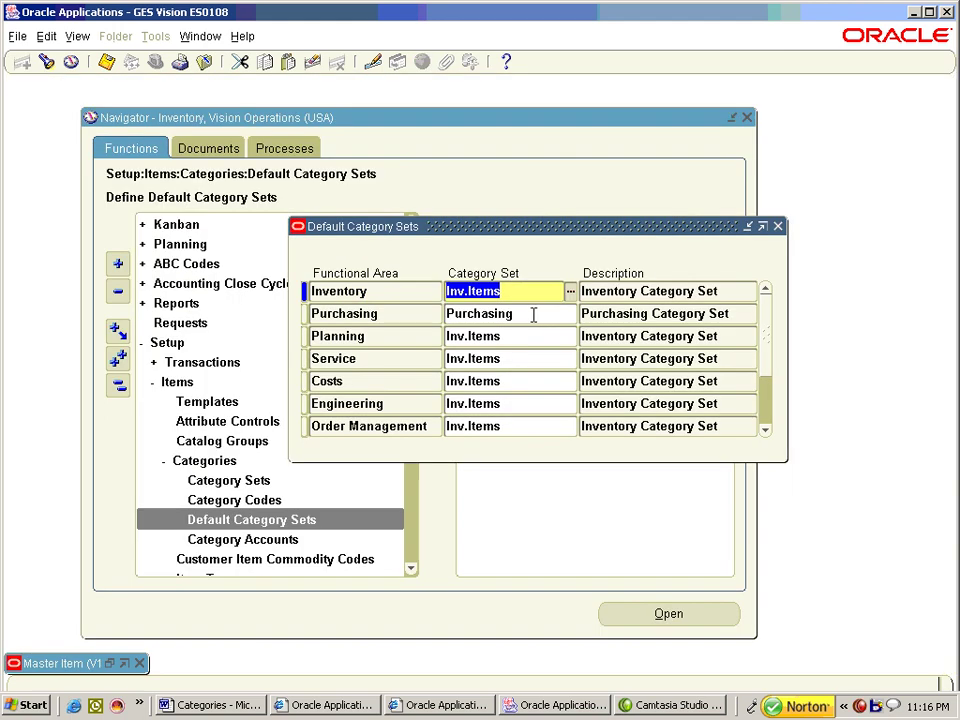
- Review each functional area's default category set, confirming Inventory uses Inv.Items and Purchasing uses Purchasing
{"action": "left_click", "coordinate": [532, 314]}
{"action": "key", "text": "Down"}
{"action": "key", "text": "Down"}
{"action": "key", "text": "Down"}
{"action": "key", "text": "Down"}
{"action": "key", "text": "Down"}
{"action": "key", "text": "Down"}
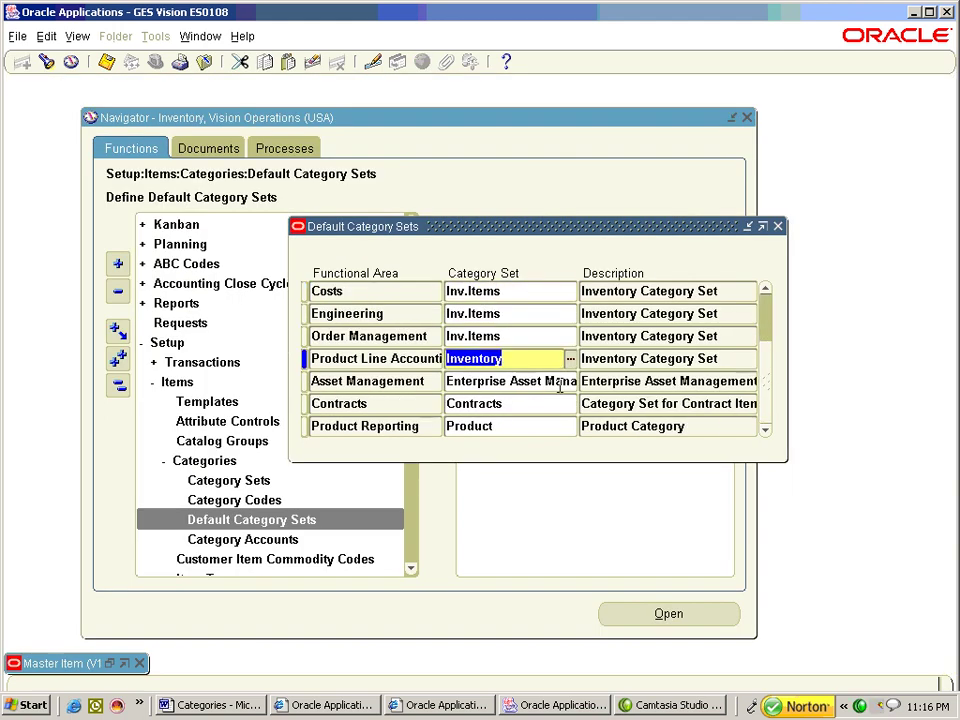
{"action": "key", "text": "Down"}
{"action": "left_click", "coordinate": [525, 405]}
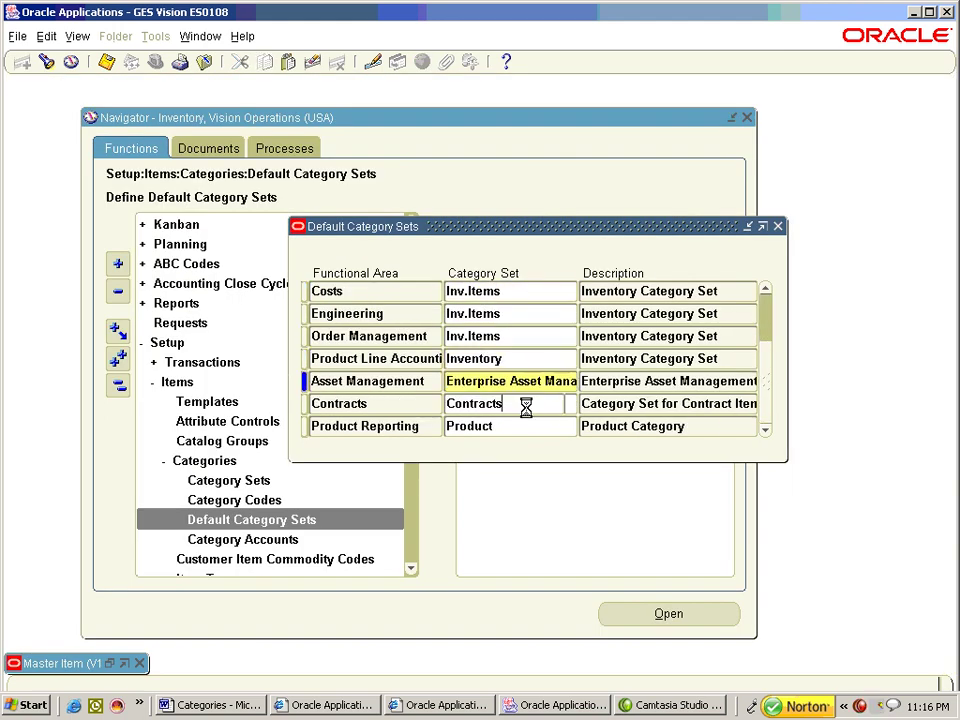
{"action": "left_click", "coordinate": [525, 427]}
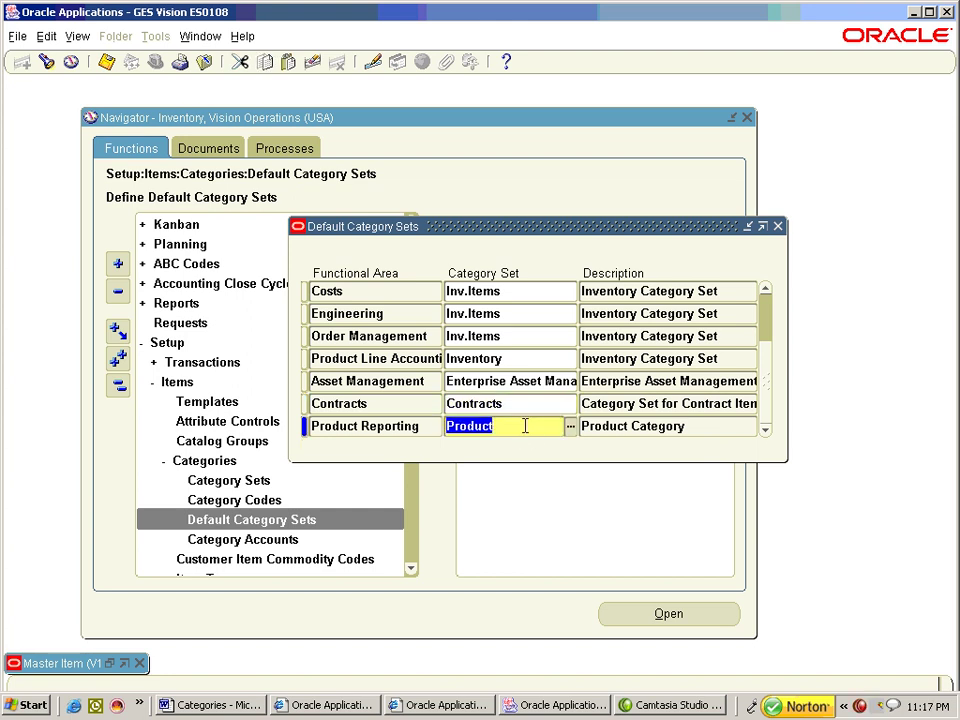
{"action": "key", "text": "ctrl+F11"}
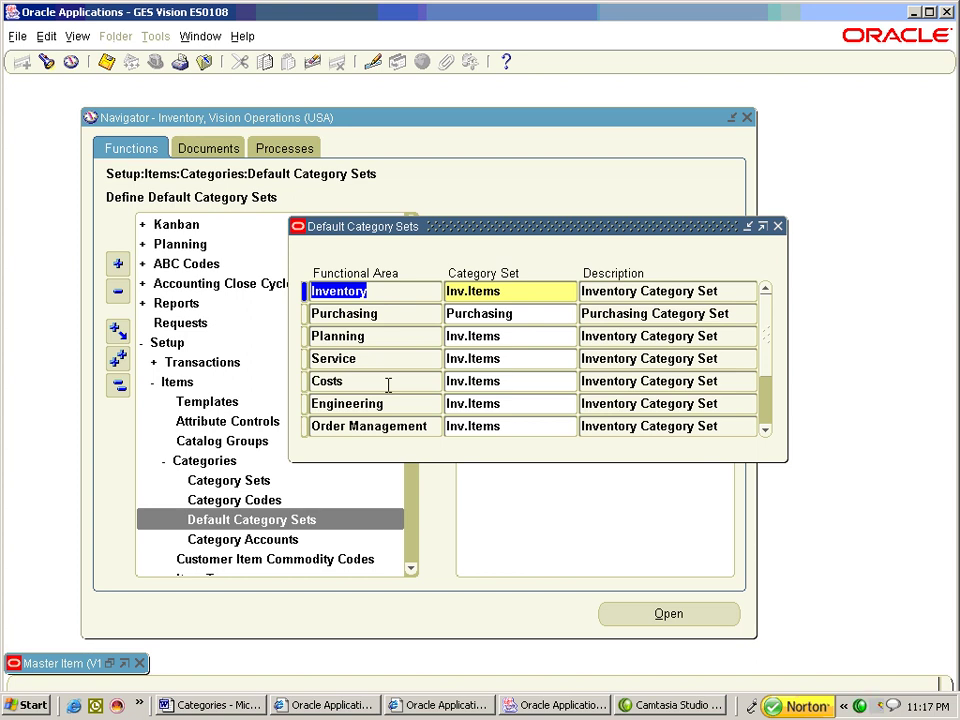
{"action": "left_click", "coordinate": [508, 291]}
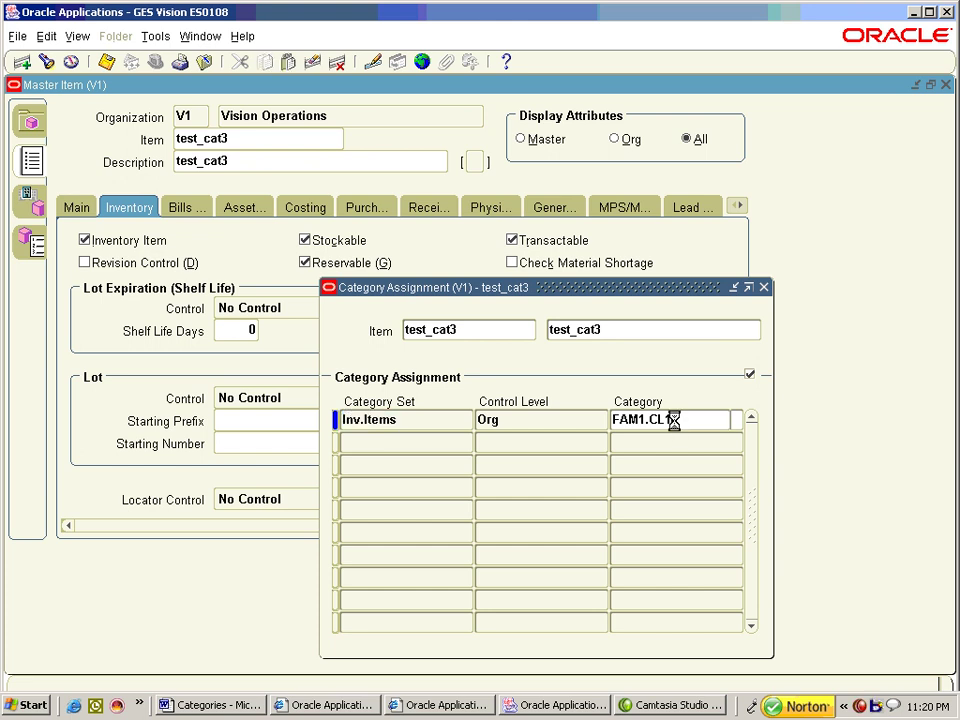
- Check test_cat3's Inv.Items FAM1.CL1 assignment and attempt deleting the mandatory category set row
{"action": "left_click", "coordinate": [672, 419]}
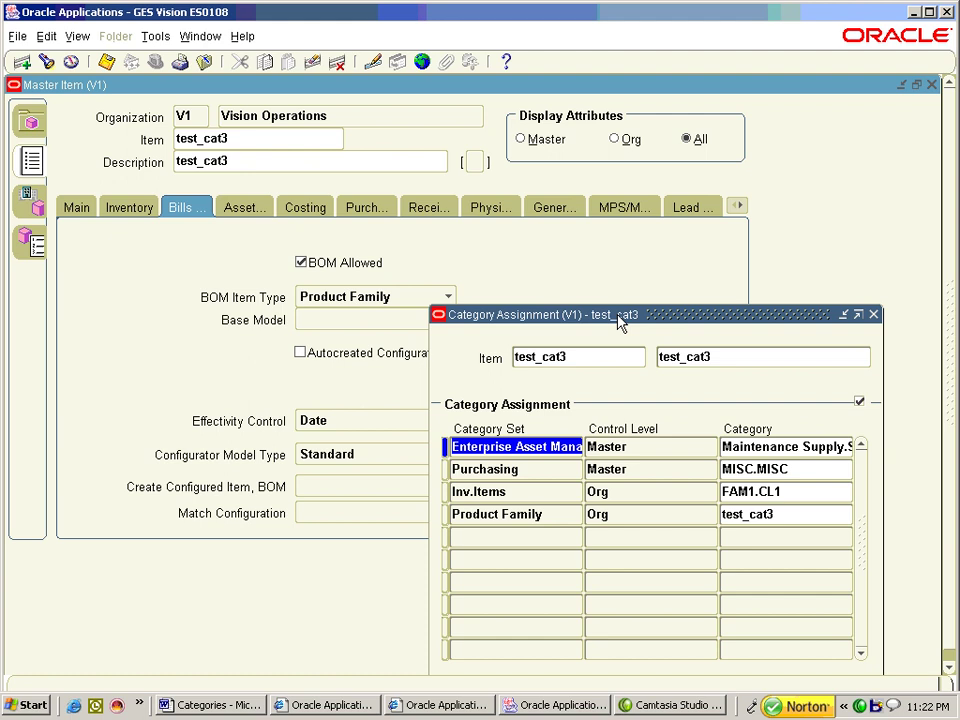
{"action": "key", "text": "ctrl+Up"}
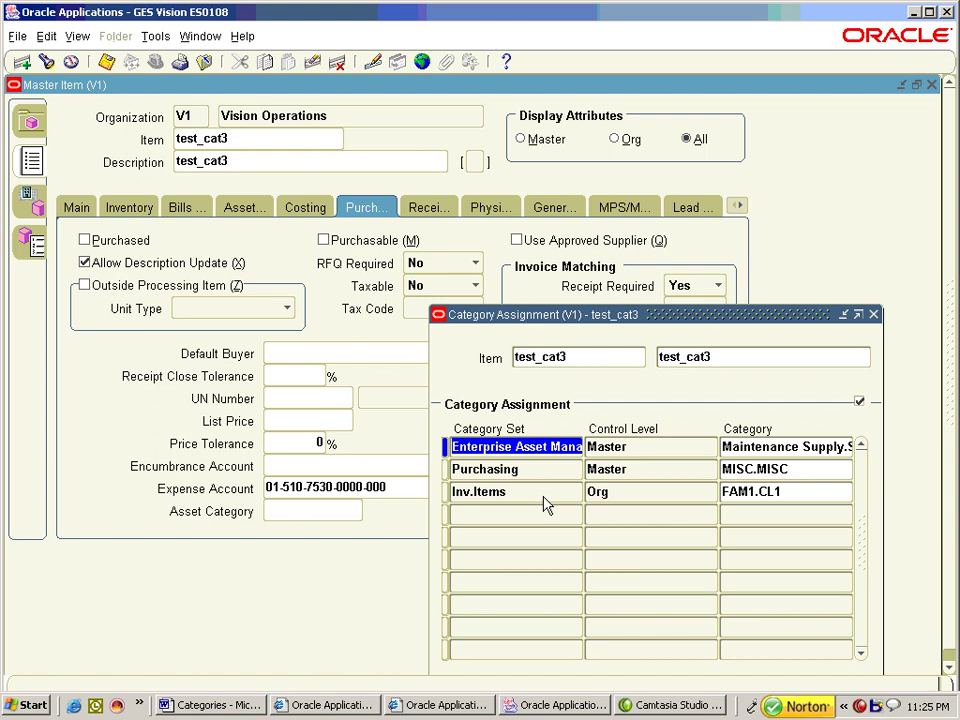
{"action": "left_click", "coordinate": [52, 38]}
- Delete test_cat3's current category assignment row and confirm the deletion
{"action": "left_click", "coordinate": [55, 190]}
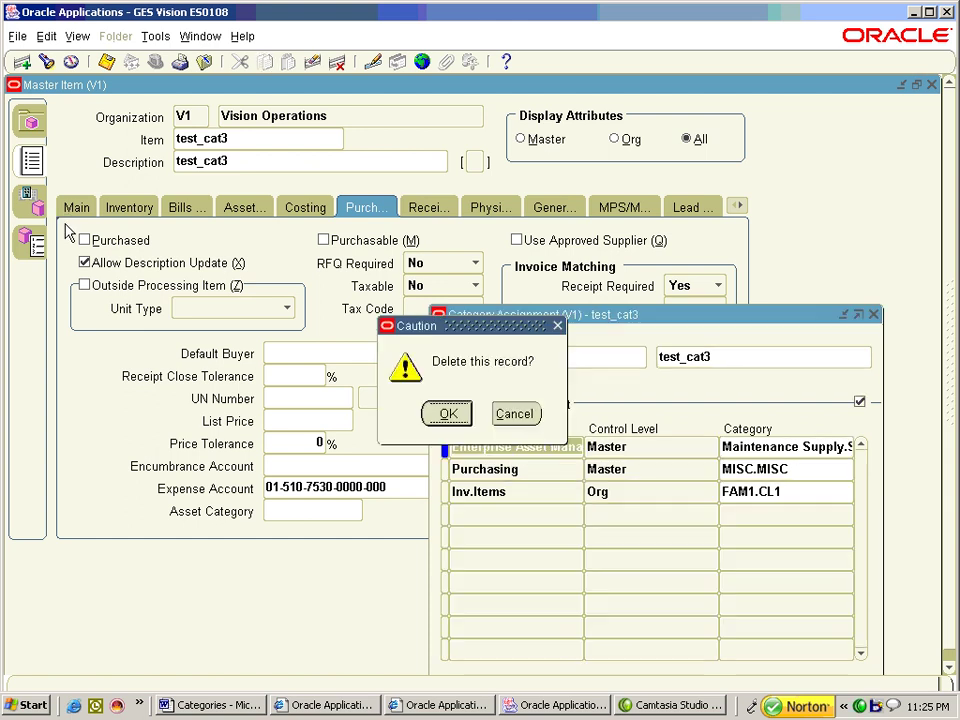
{"action": "left_click", "coordinate": [450, 411]}
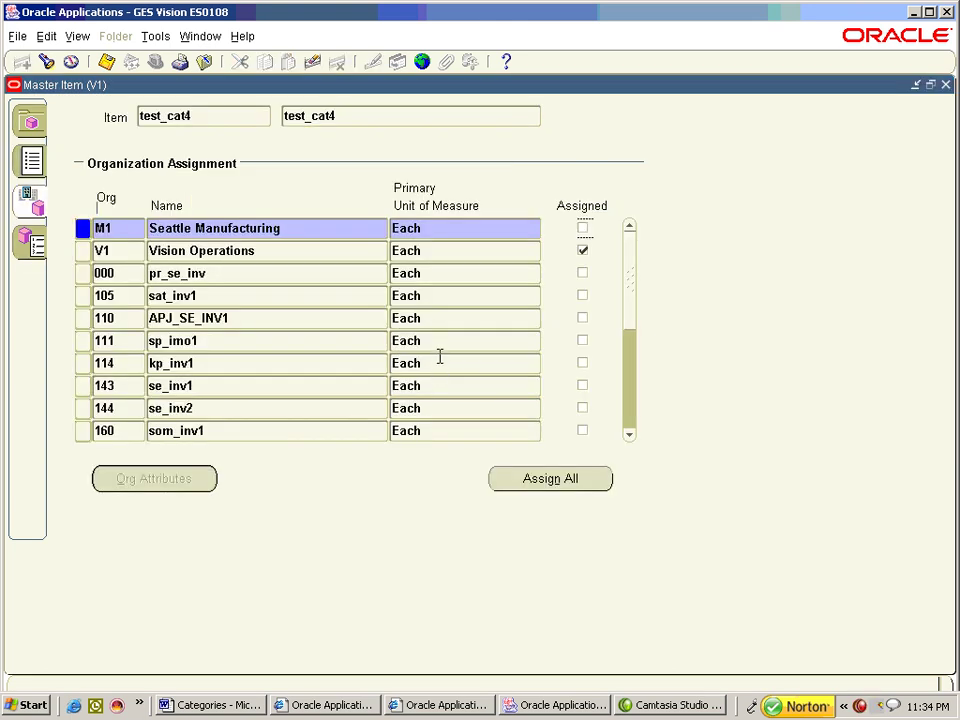
- Review test_cat4's Seattle Manufacturing attributes and the Org control level of Inv.Items
{"action": "left_click", "coordinate": [182, 476]}
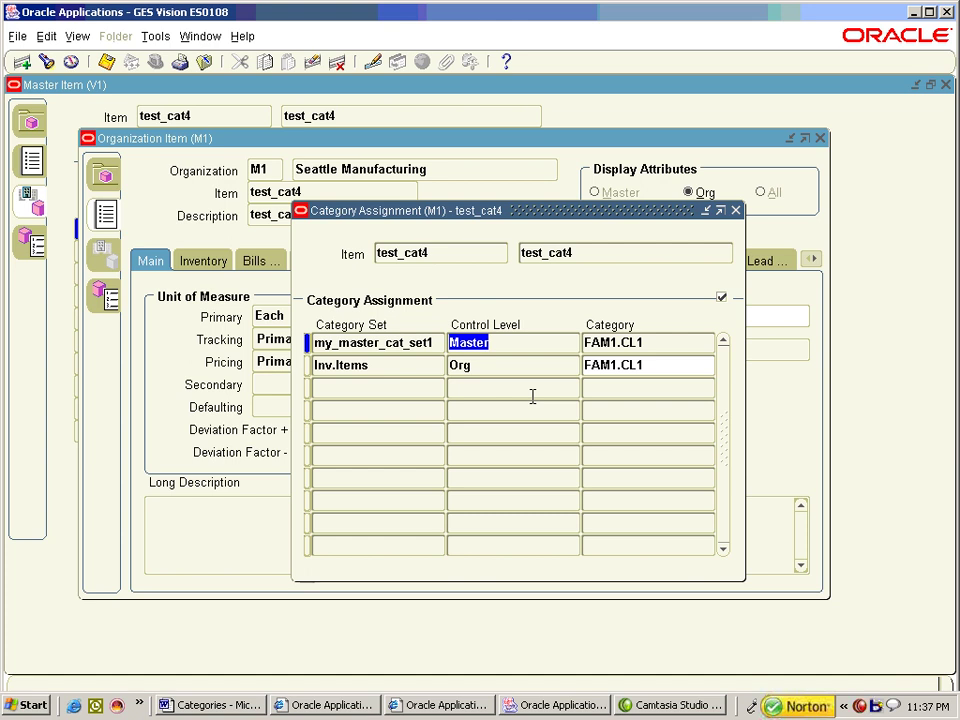
{"action": "left_click", "coordinate": [490, 370]}
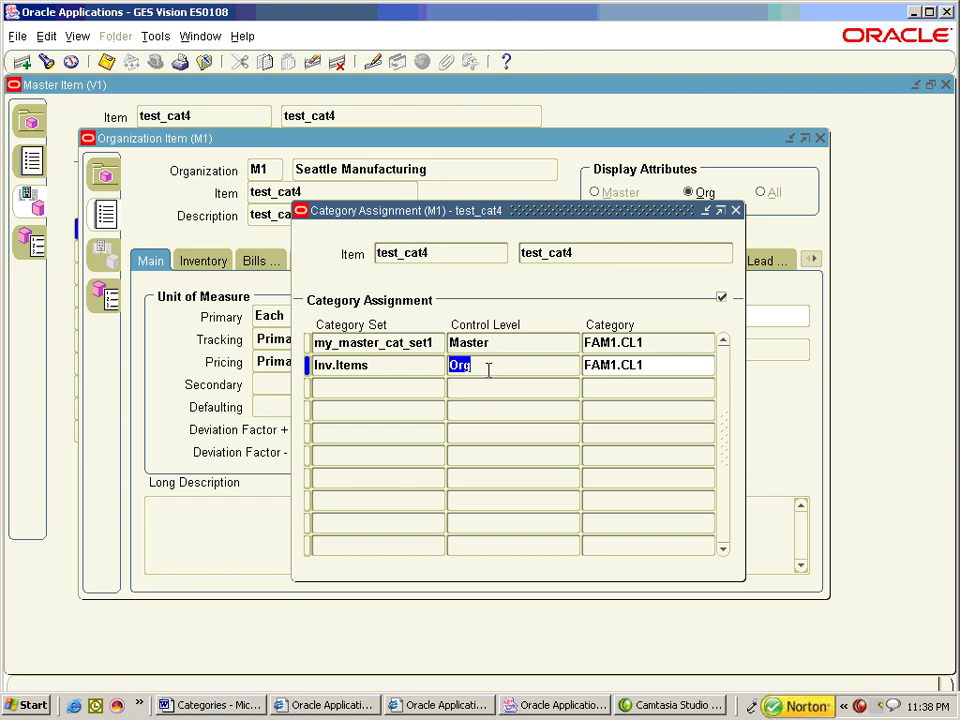
{"action": "key", "text": "Up"}
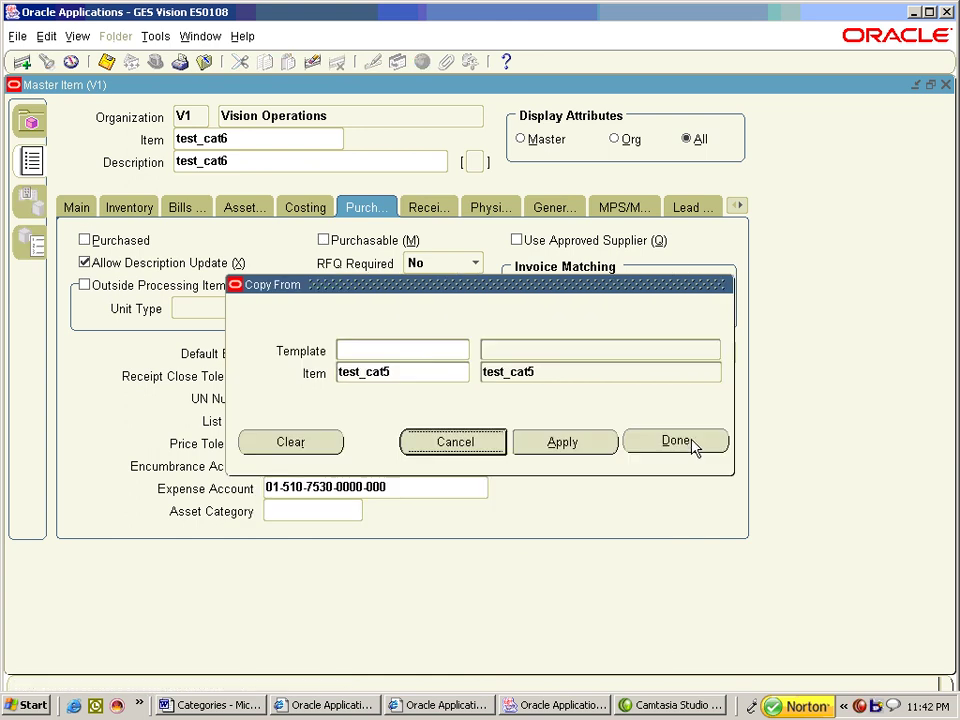
- Finish copying test_cat5's attributes and categories into test_cat6
{"action": "left_click", "coordinate": [677, 441]}
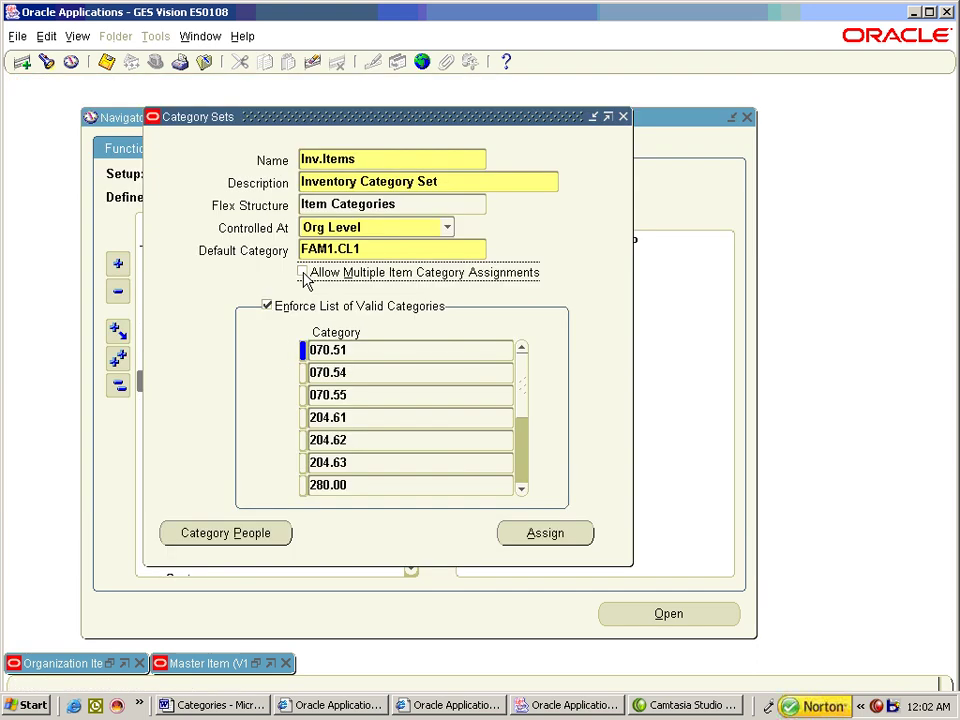
- Try allowing multiple assignments for Inv.Items, dismiss the error, then view Purchasing's PO Item Category structure
{"action": "left_click", "coordinate": [310, 306]}
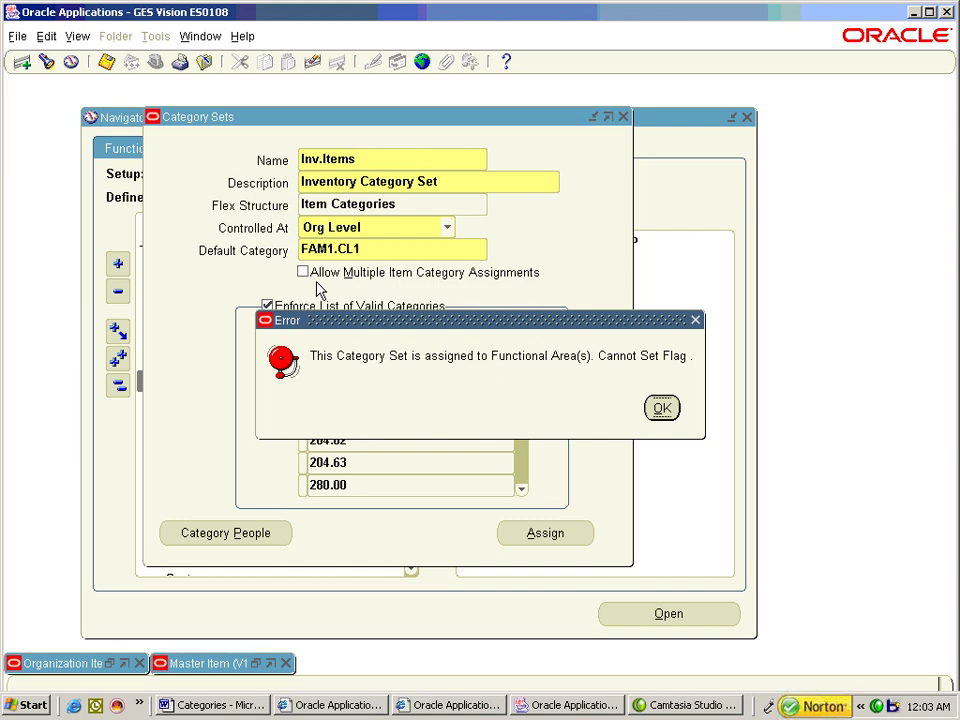
{"action": "key", "text": "Return"}
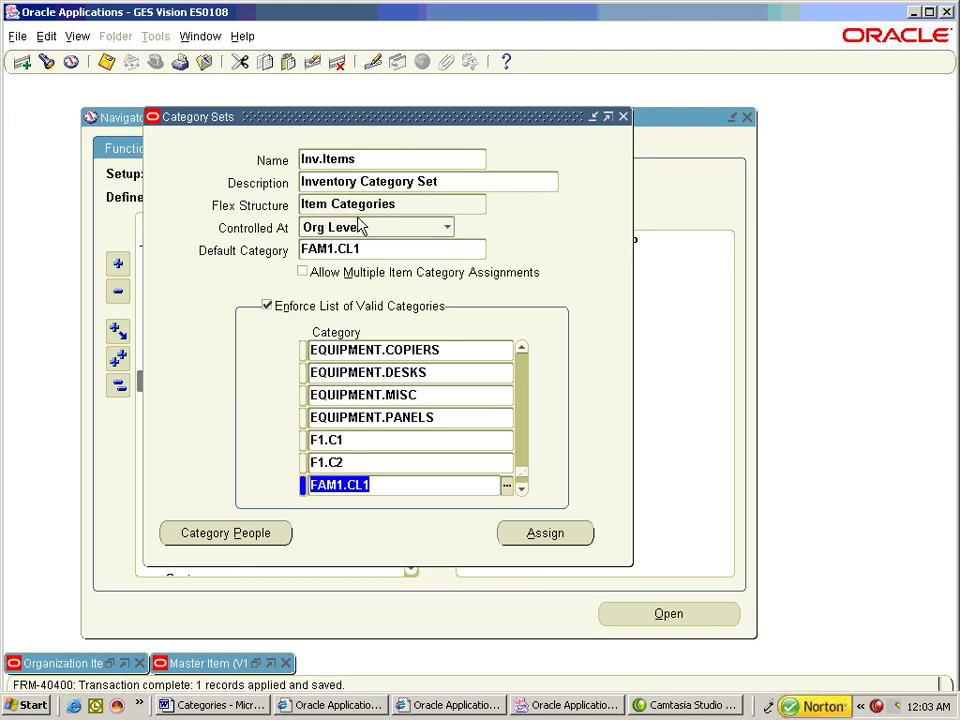
{"action": "left_click", "coordinate": [343, 156]}
{"action": "key", "text": "Down"}
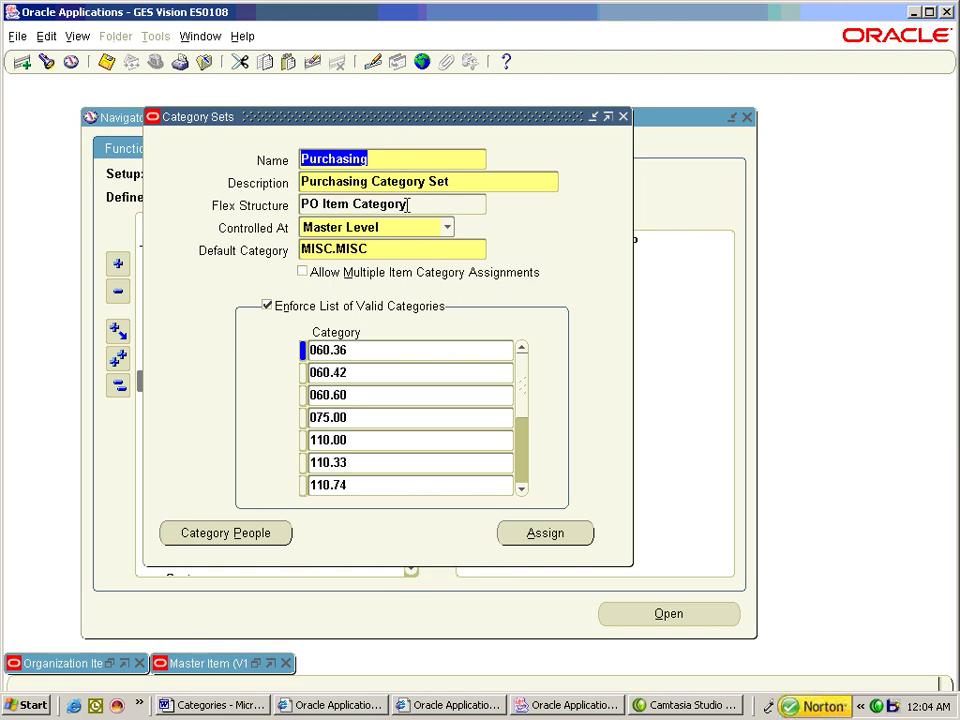
{"action": "left_click", "coordinate": [449, 210]}
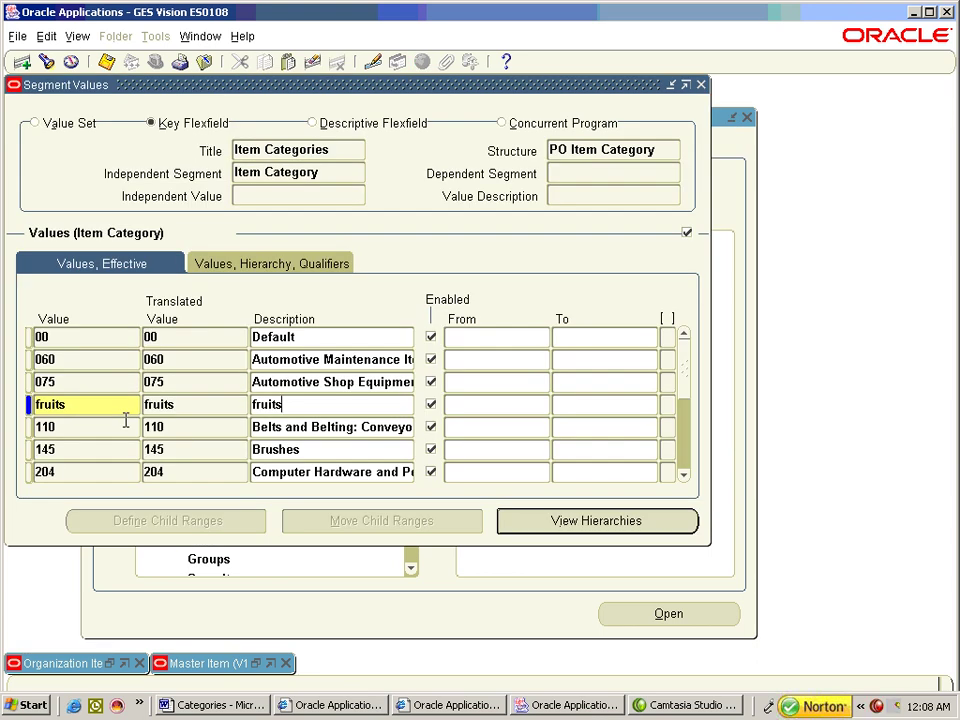
- View the apples and oranges values listed under fruits
{"action": "left_click", "coordinate": [313, 441]}
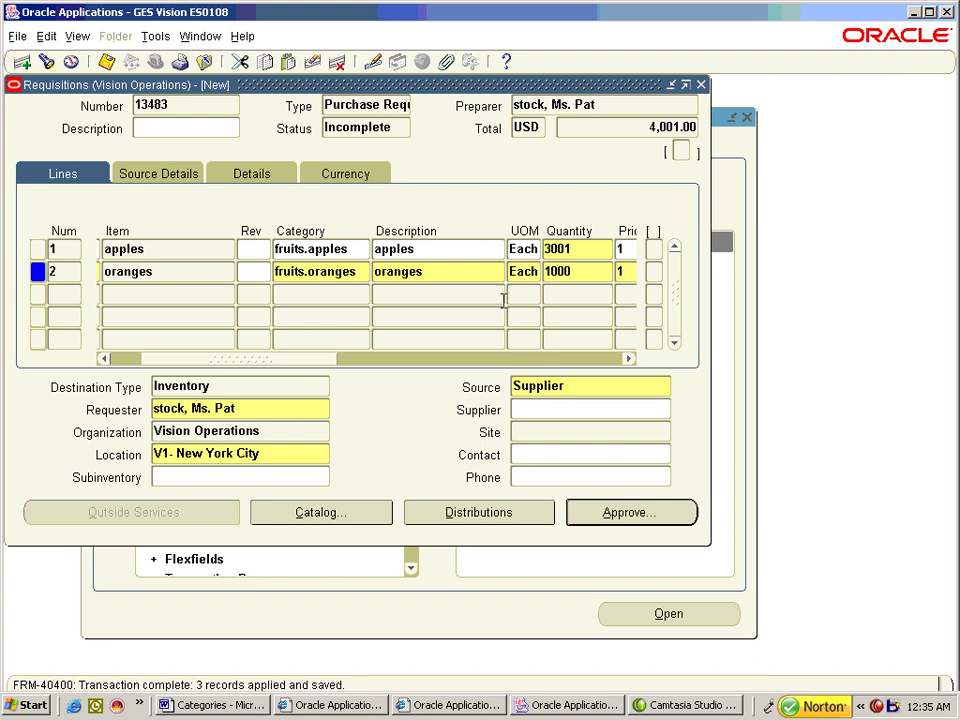
- Check requisition line 1: apples, quantity 3001, category fruits.apples
{"action": "left_click", "coordinate": [574, 248]}
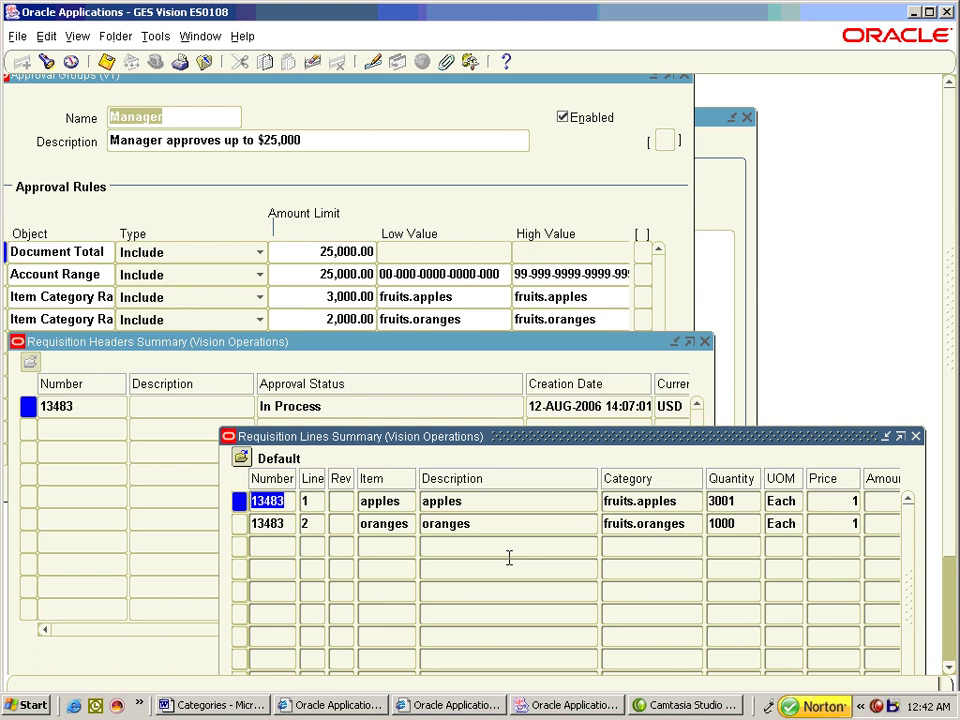
{"action": "left_click", "coordinate": [683, 500]}
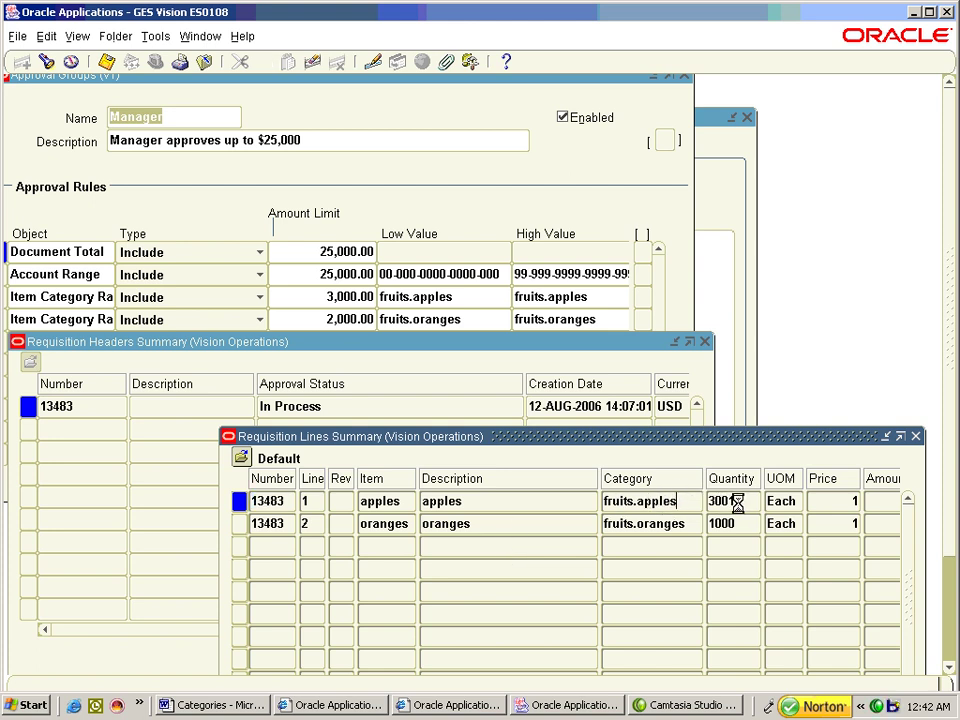